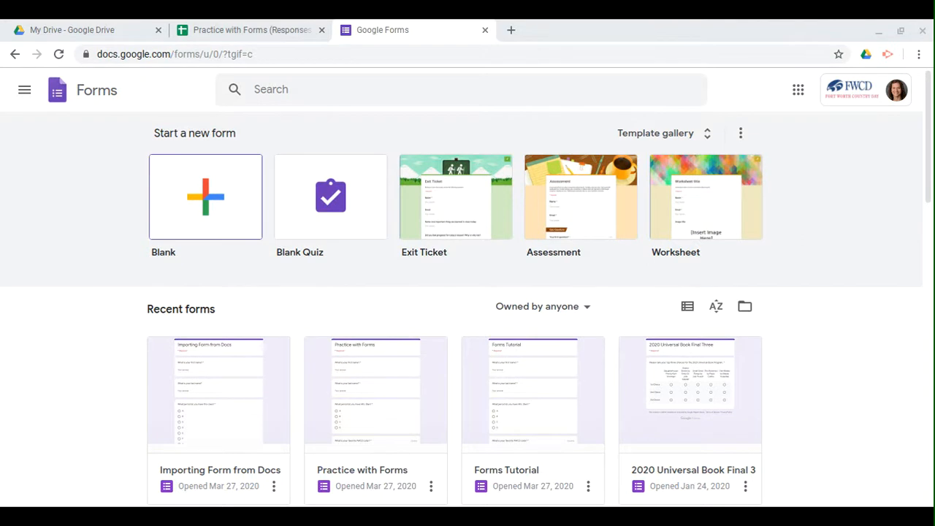
Step: Create a blank form and name both the file and the form title "Importing Questions"
{"action": "left_click", "coordinate": [200, 197]}
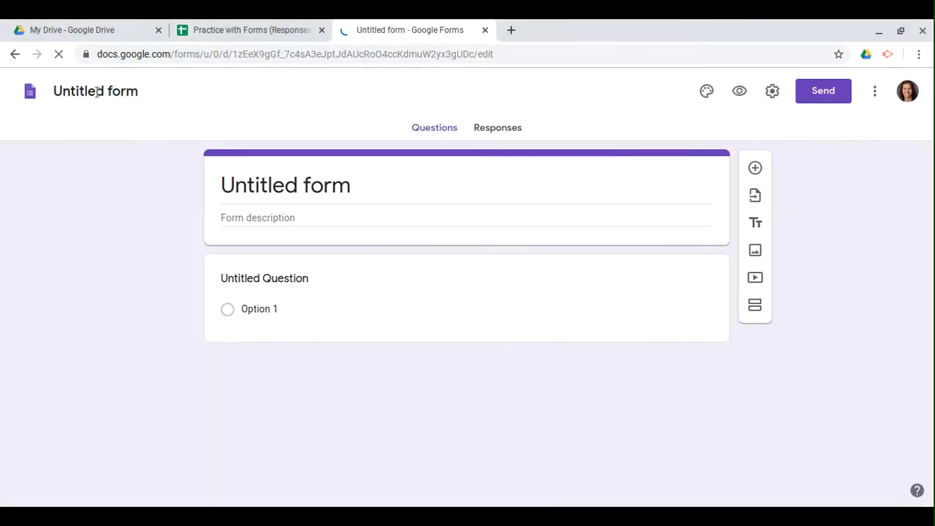
{"action": "left_click", "coordinate": [96, 90]}
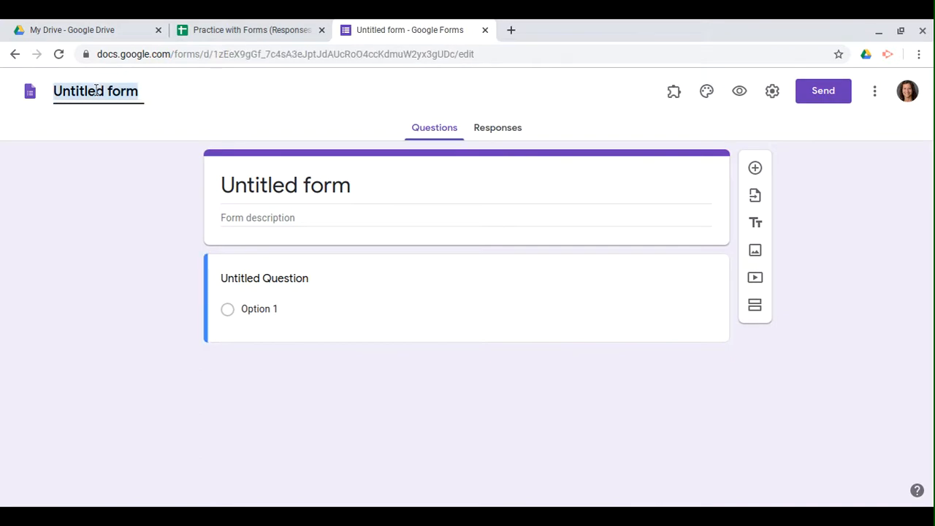
{"action": "left_click", "coordinate": [96, 89]}
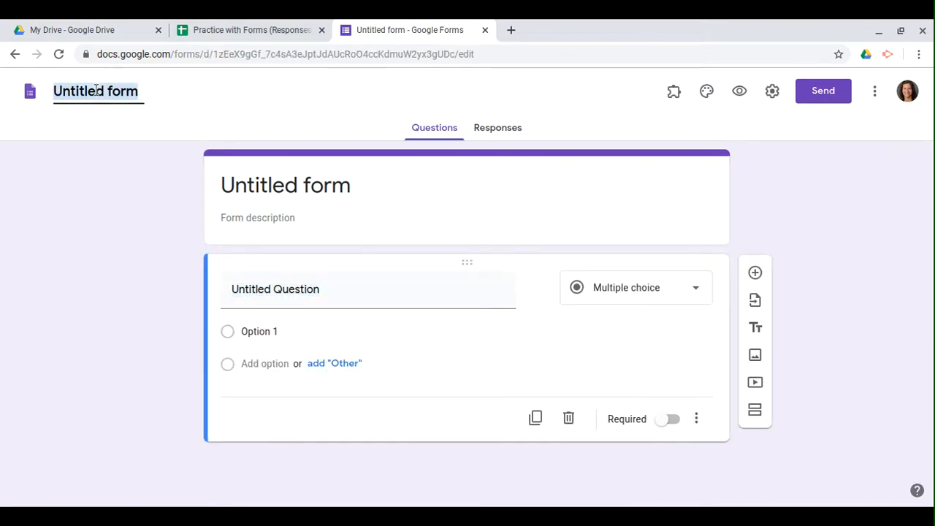
{"action": "key", "text": "BackSpace"}
{"action": "type", "text": "Ipo"}
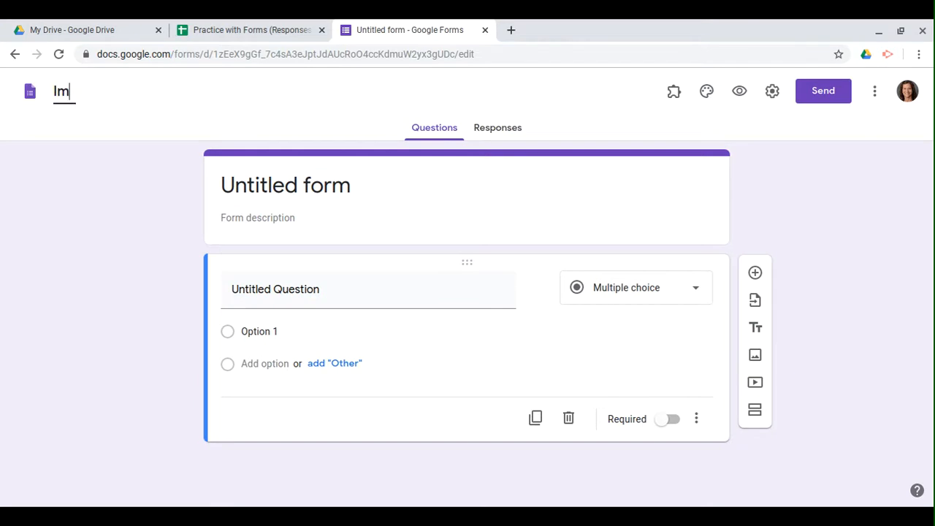
{"action": "type", "text": "porting"}
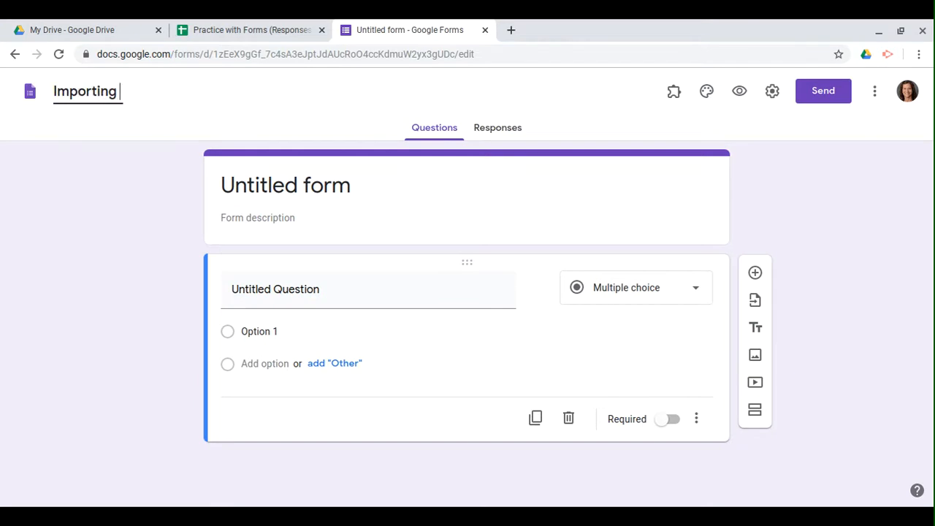
{"action": "type", "text": " Questions"}
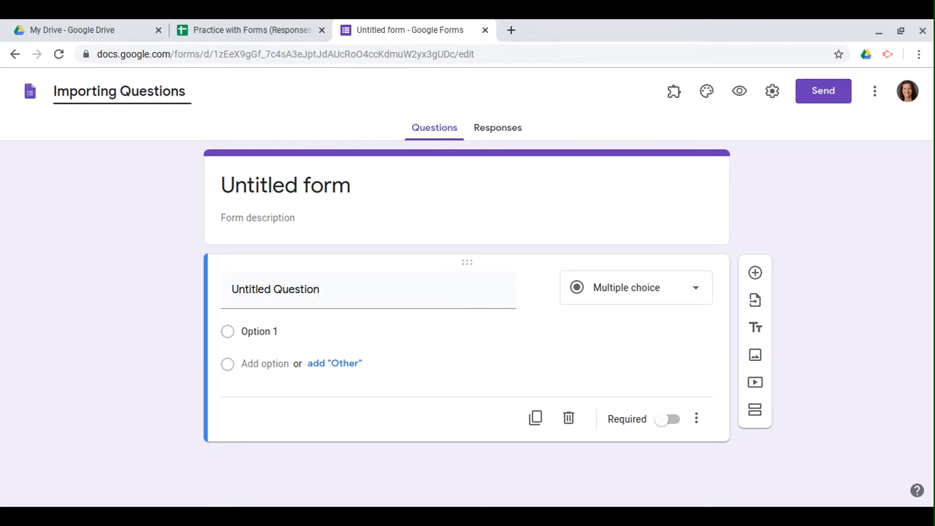
{"action": "left_click", "coordinate": [247, 184]}
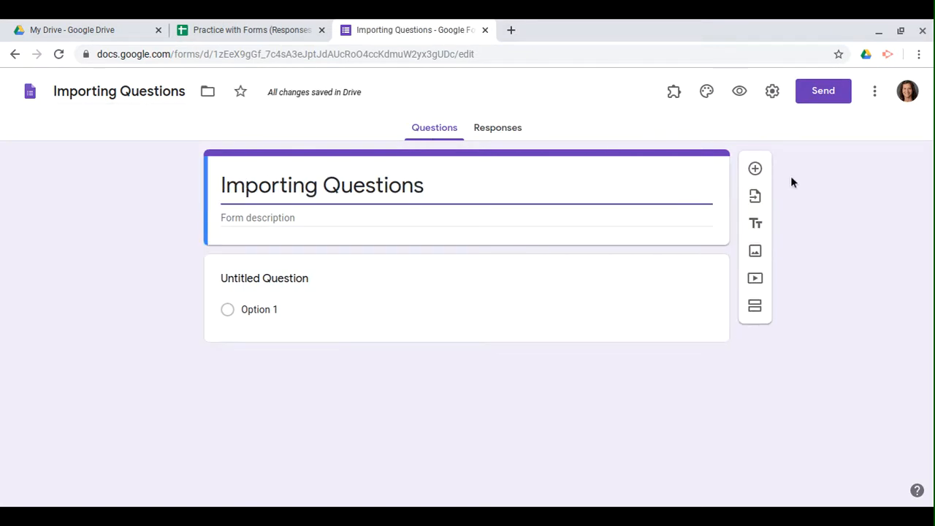
Step: Search the web for the "form builder add-on", view its G Suite Marketplace page, and return to the form
{"action": "left_click", "coordinate": [672, 93]}
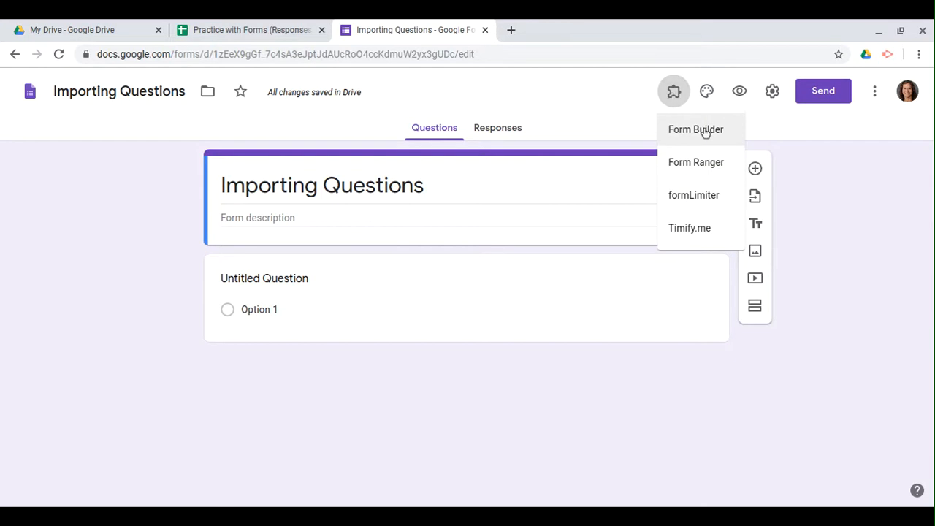
{"action": "left_click", "coordinate": [511, 30]}
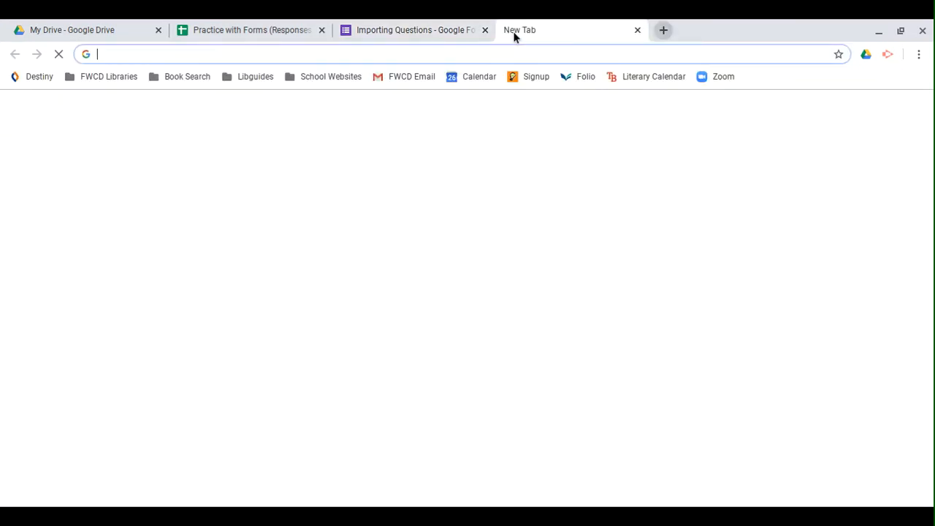
{"action": "type", "text": "fo"}
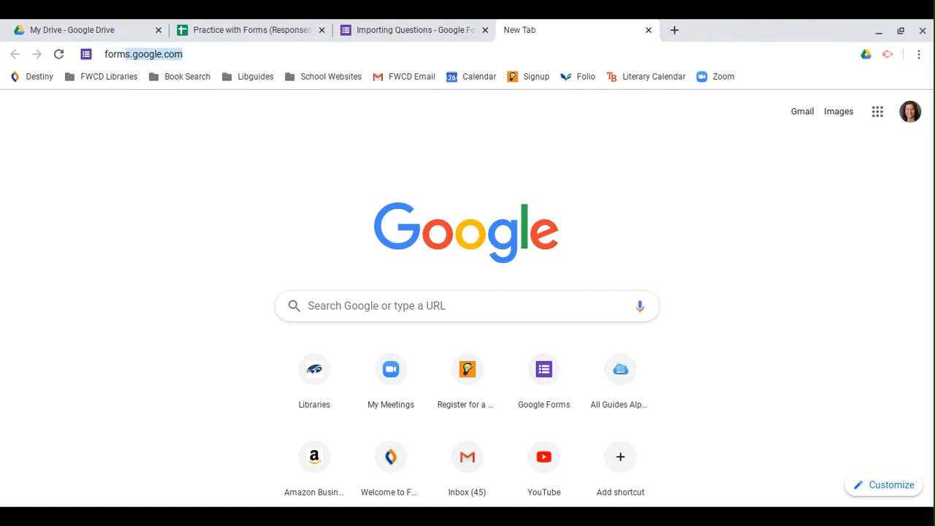
{"action": "type", "text": "rm b"}
{"action": "key", "text": "Return"}
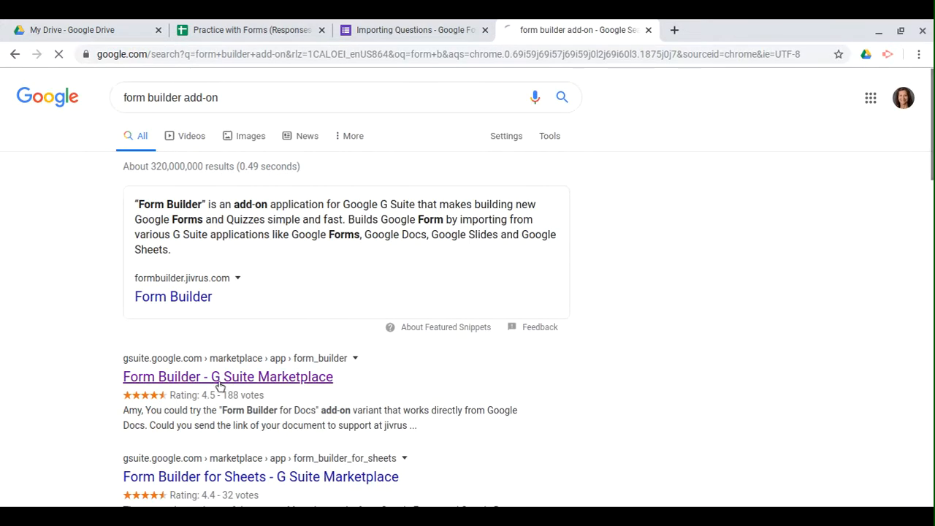
{"action": "left_click", "coordinate": [219, 377]}
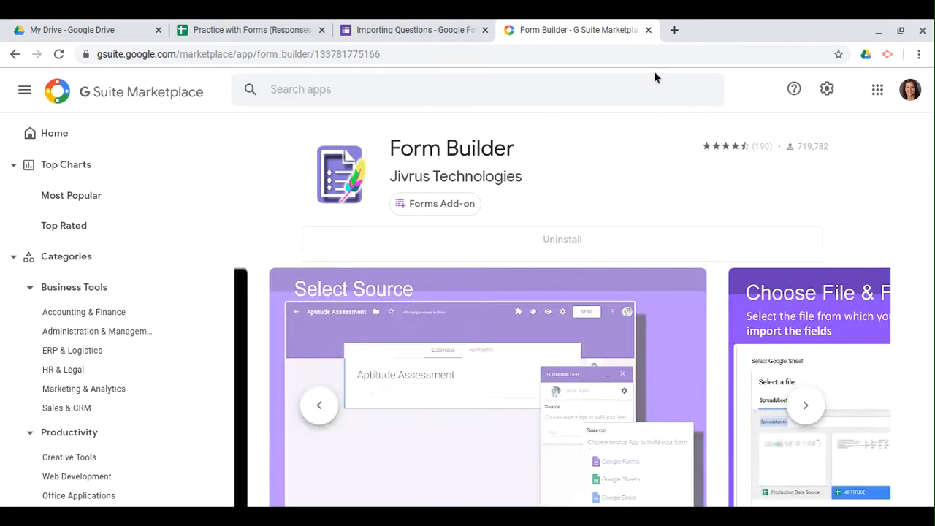
{"action": "left_click", "coordinate": [647, 30]}
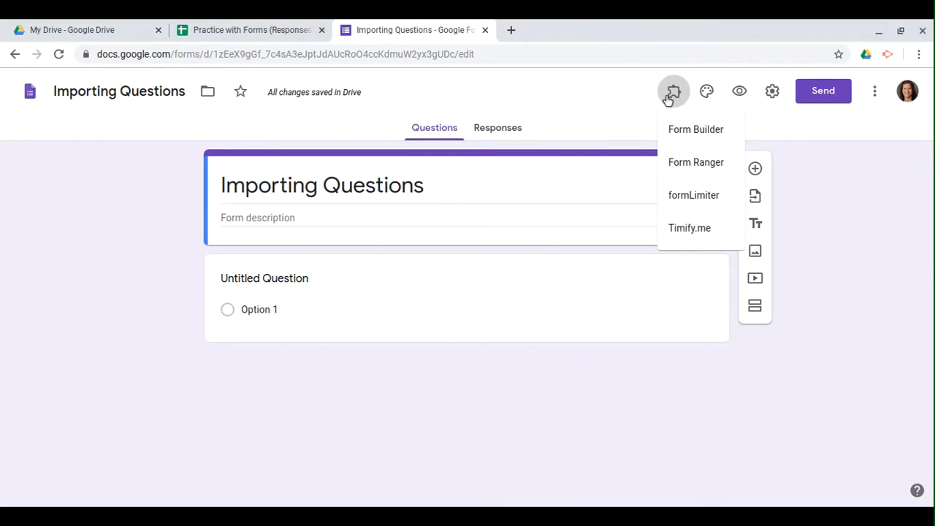
Step: Start the Form Builder add-on and choose Google Docs as the import source
{"action": "left_click", "coordinate": [693, 131]}
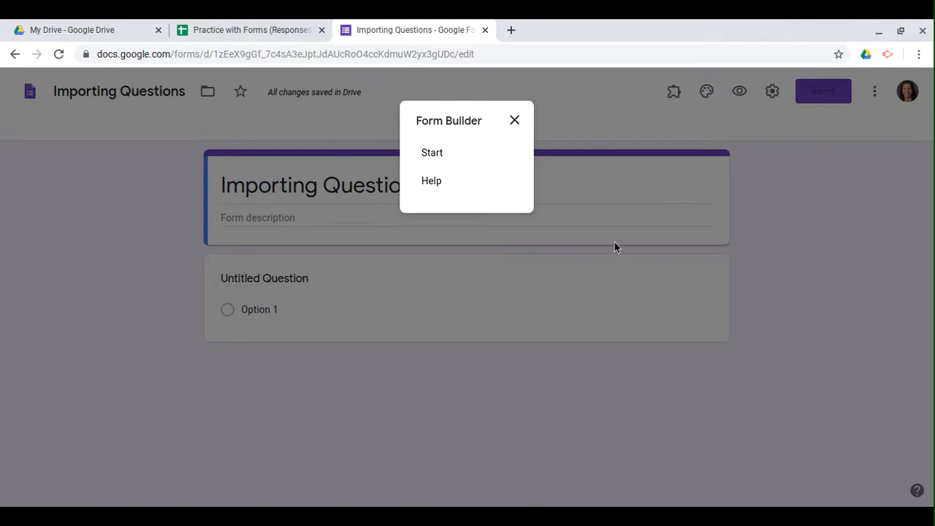
{"action": "left_click", "coordinate": [442, 157]}
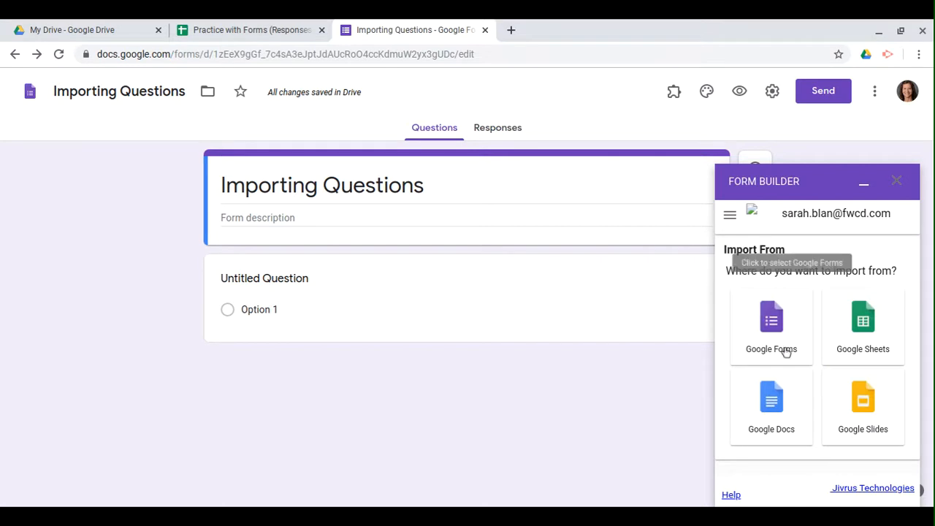
{"action": "left_click", "coordinate": [774, 403]}
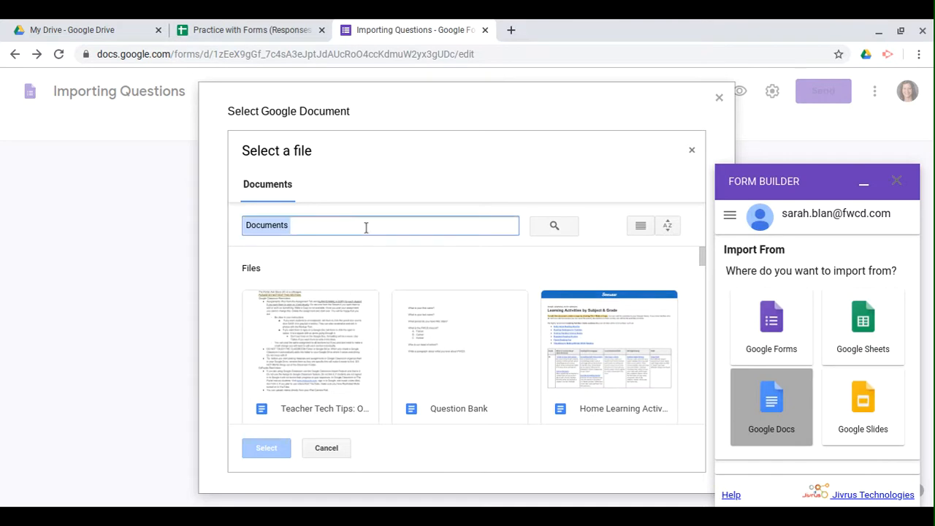
Step: Find the document with the search "practice quiz" and select Practice Quiz as the file to import from
{"action": "type", "text": "practice quiz"}
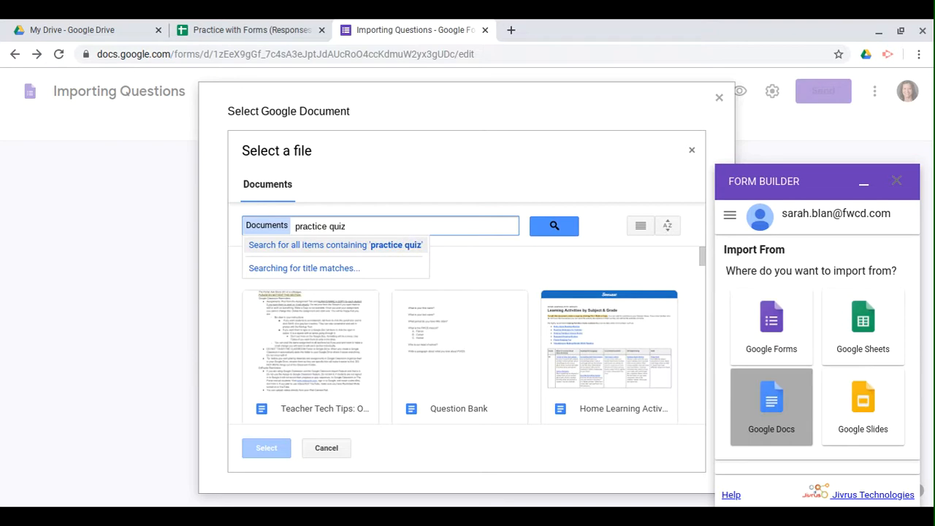
{"action": "key", "text": "Return"}
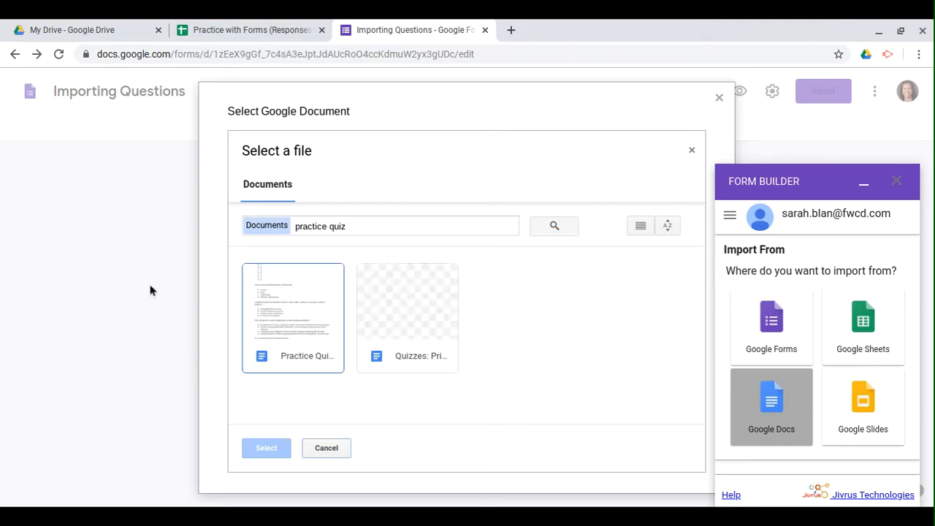
{"action": "left_click", "coordinate": [269, 334]}
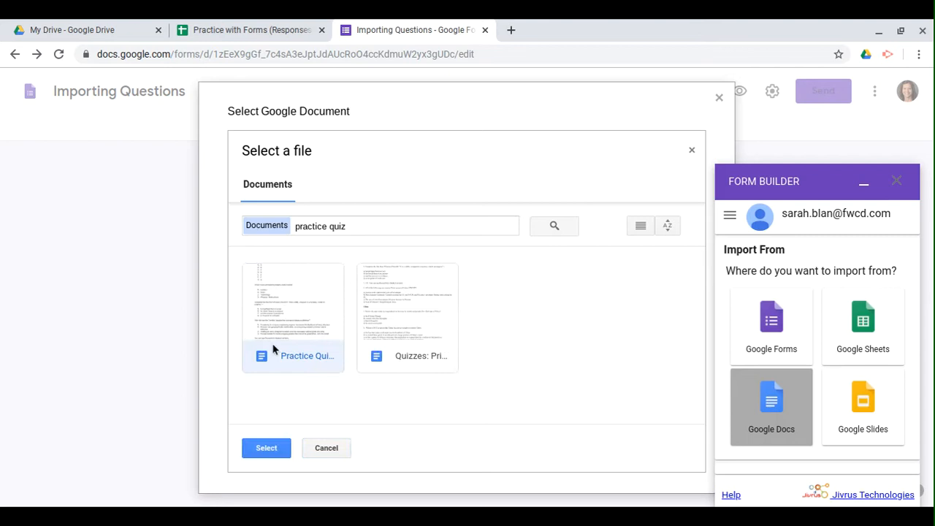
{"action": "left_click", "coordinate": [266, 447]}
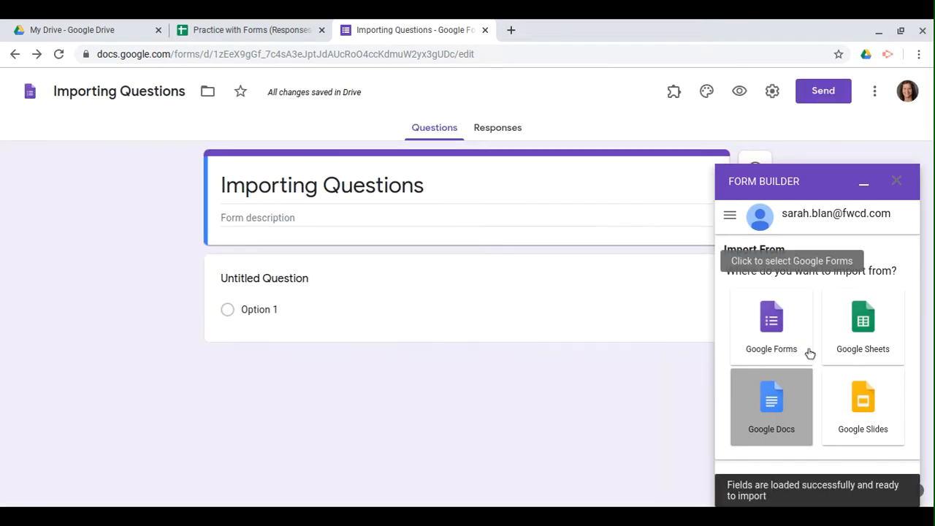
Step: Open the Practice Quiz source document from the add-on, review its questions, and return to the form
{"action": "scroll", "coordinate": [816, 317], "scroll_direction": "down", "scroll_amount": 2}
{"action": "scroll", "coordinate": [814, 311], "scroll_direction": "down", "scroll_amount": 5}
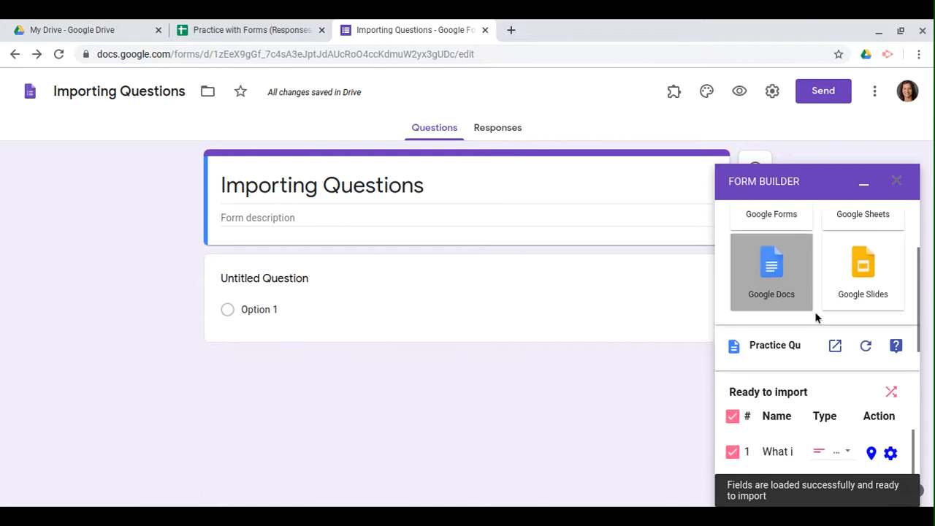
{"action": "scroll", "coordinate": [815, 336], "scroll_direction": "down", "scroll_amount": 2}
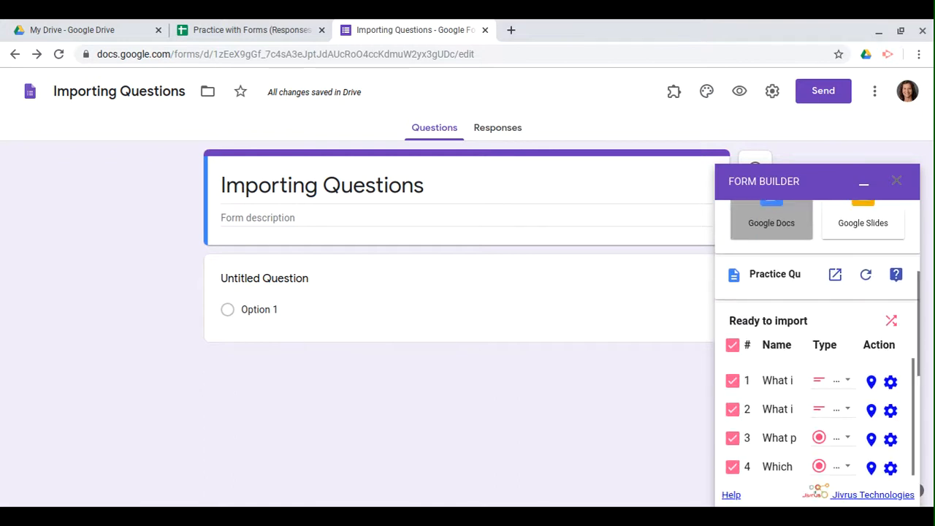
{"action": "left_click", "coordinate": [836, 276]}
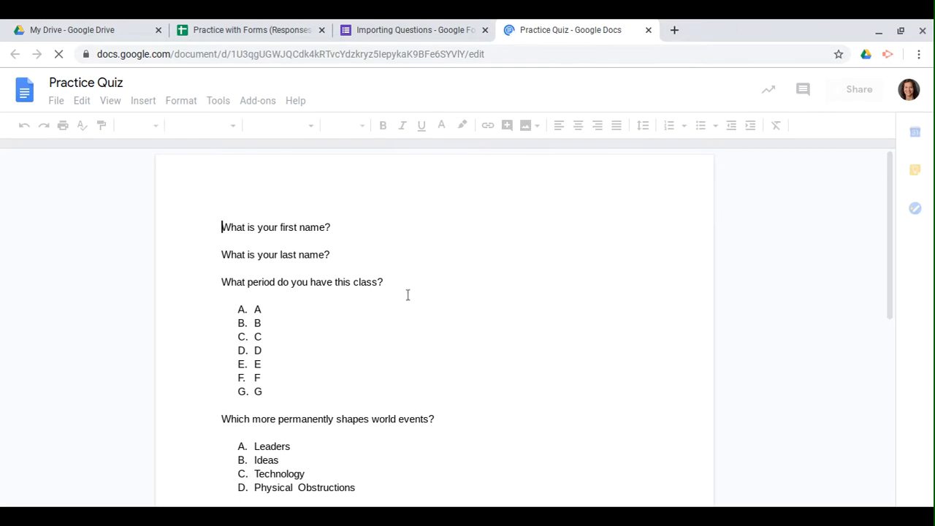
{"action": "scroll", "coordinate": [407, 295], "scroll_direction": "down", "scroll_amount": 5}
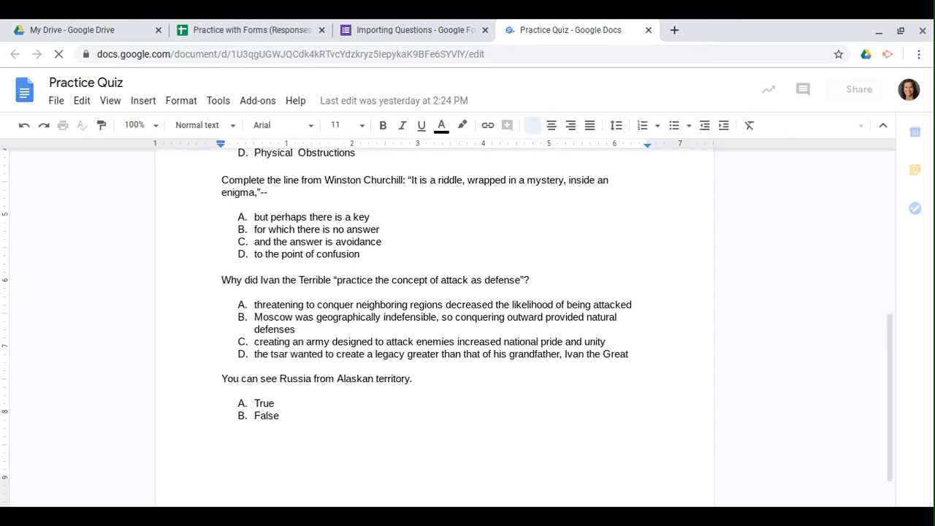
{"action": "scroll", "coordinate": [463, 247], "scroll_direction": "up", "scroll_amount": 5}
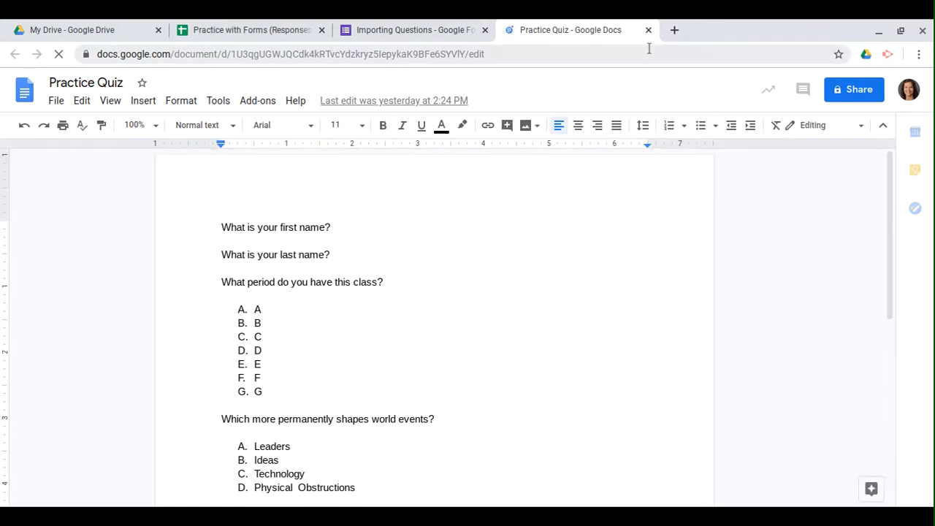
{"action": "left_click", "coordinate": [409, 29]}
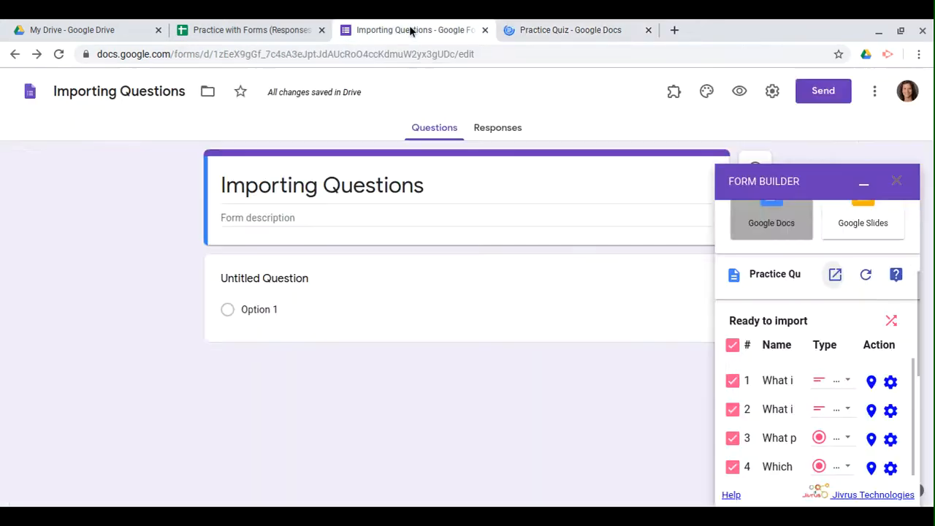
Step: Import all selected Practice Quiz questions into the form and look over the add-on's position and advanced options
{"action": "scroll", "coordinate": [776, 336], "scroll_direction": "down", "scroll_amount": 2}
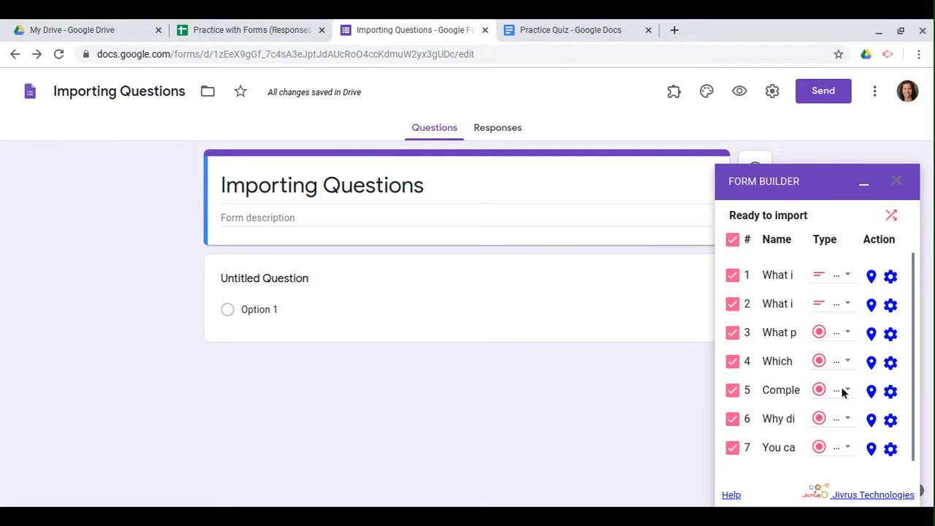
{"action": "scroll", "coordinate": [841, 393], "scroll_direction": "down", "scroll_amount": 1}
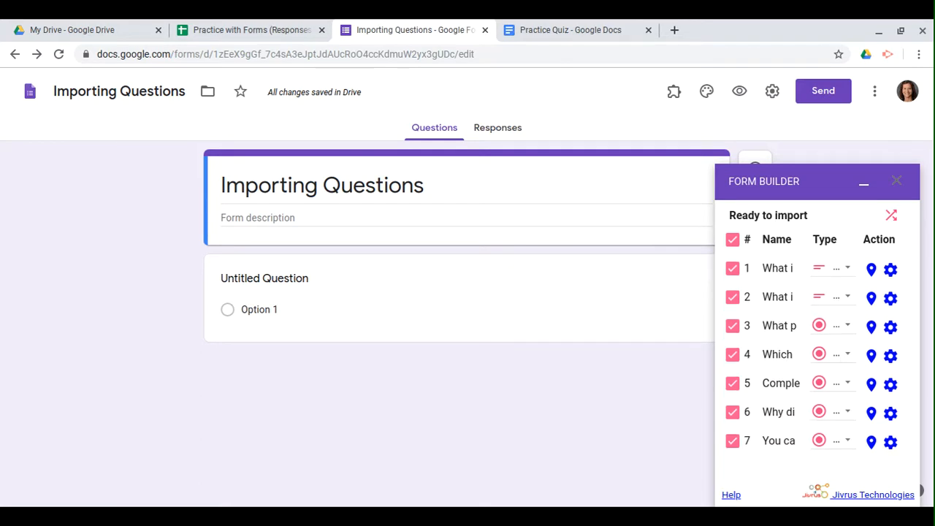
{"action": "scroll", "coordinate": [822, 413], "scroll_direction": "down", "scroll_amount": 3}
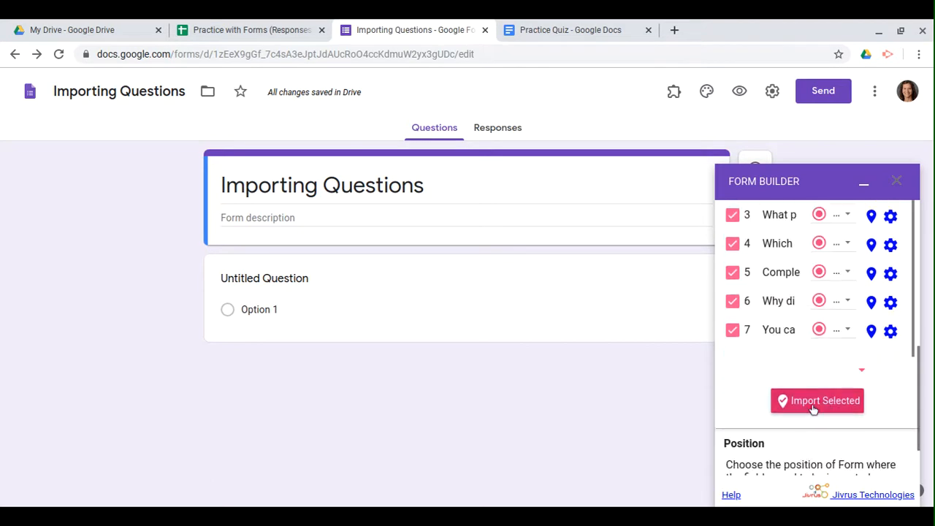
{"action": "left_click", "coordinate": [814, 408]}
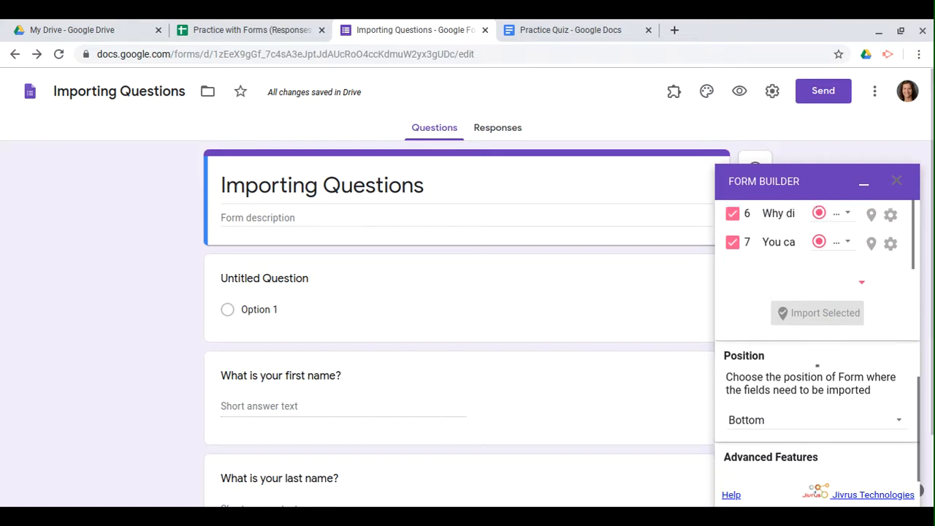
{"action": "scroll", "coordinate": [785, 387], "scroll_direction": "down", "scroll_amount": 1}
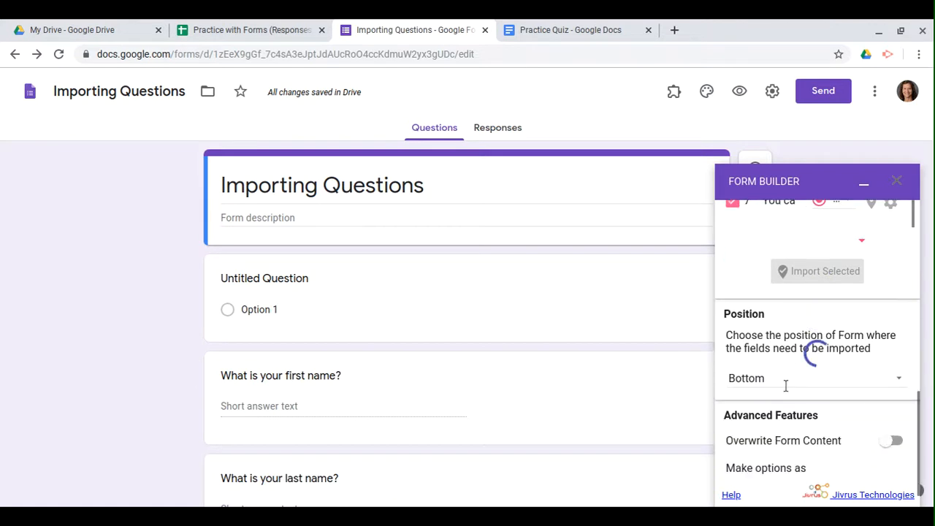
{"action": "scroll", "coordinate": [588, 377], "scroll_direction": "down", "scroll_amount": 2}
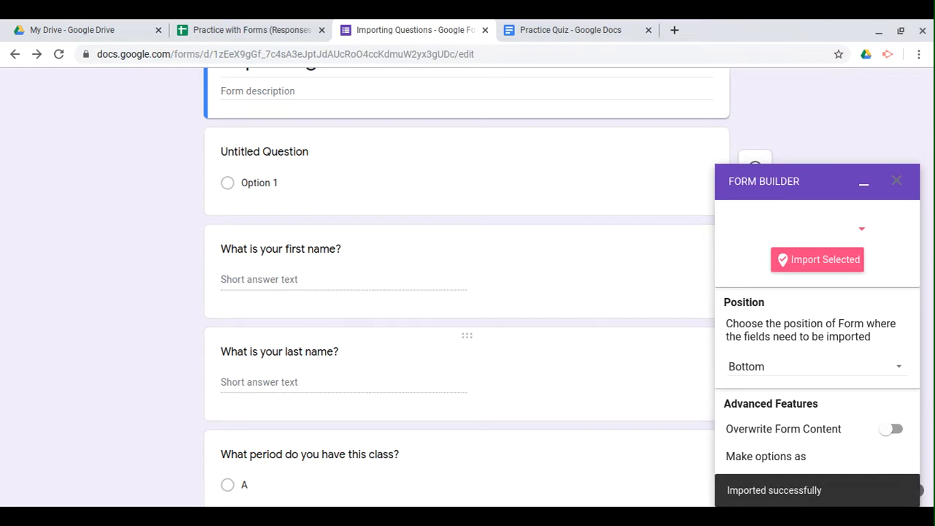
Step: Close Form Builder and delete the placeholder Untitled Question from the form
{"action": "left_click", "coordinate": [899, 182]}
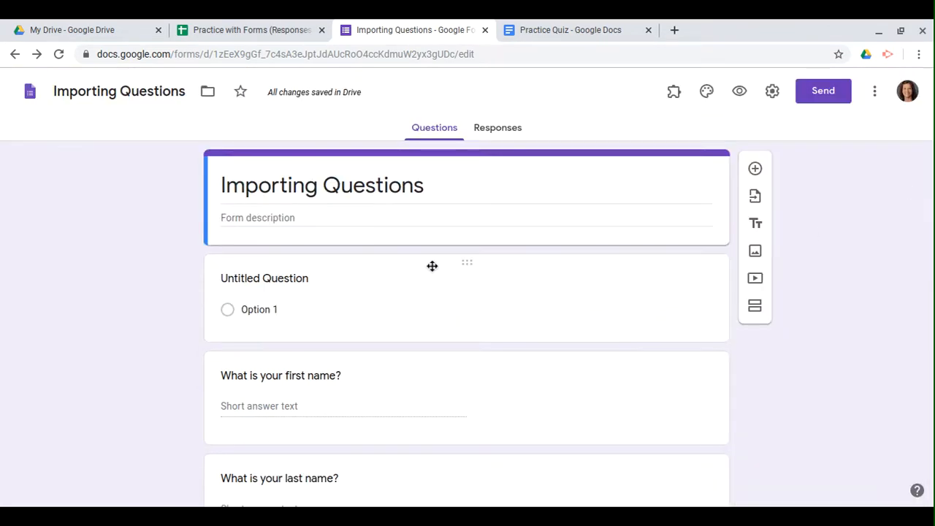
{"action": "left_click", "coordinate": [448, 288]}
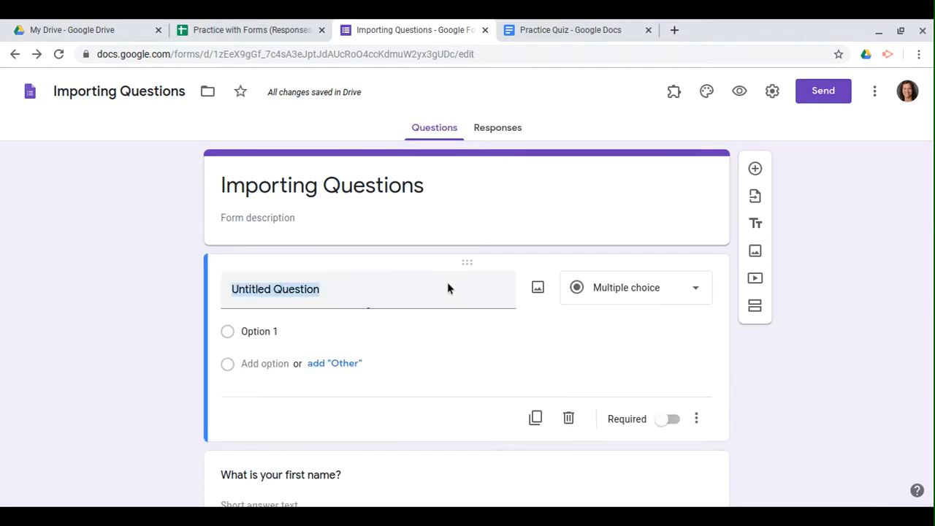
{"action": "left_click", "coordinate": [568, 415]}
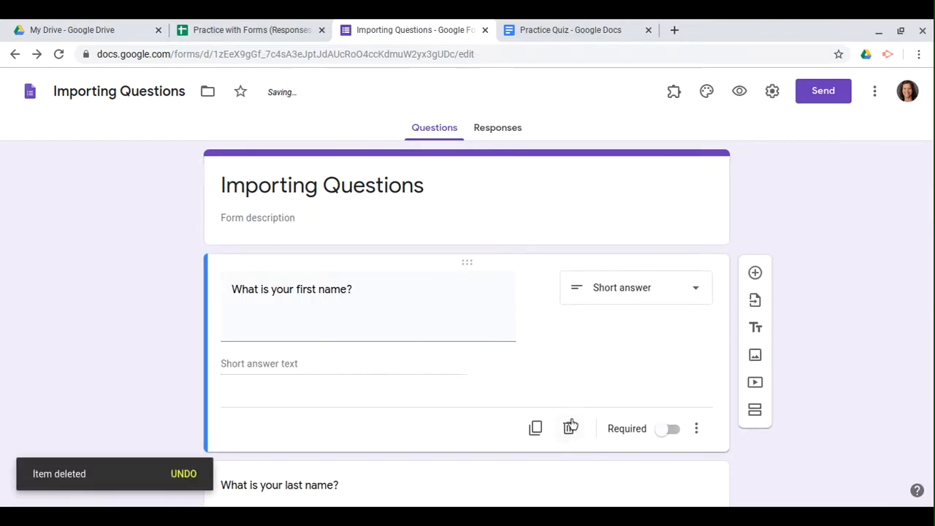
Step: Make the form a quiz in its settings and save the change
{"action": "left_click", "coordinate": [773, 91]}
{"action": "left_click", "coordinate": [601, 157]}
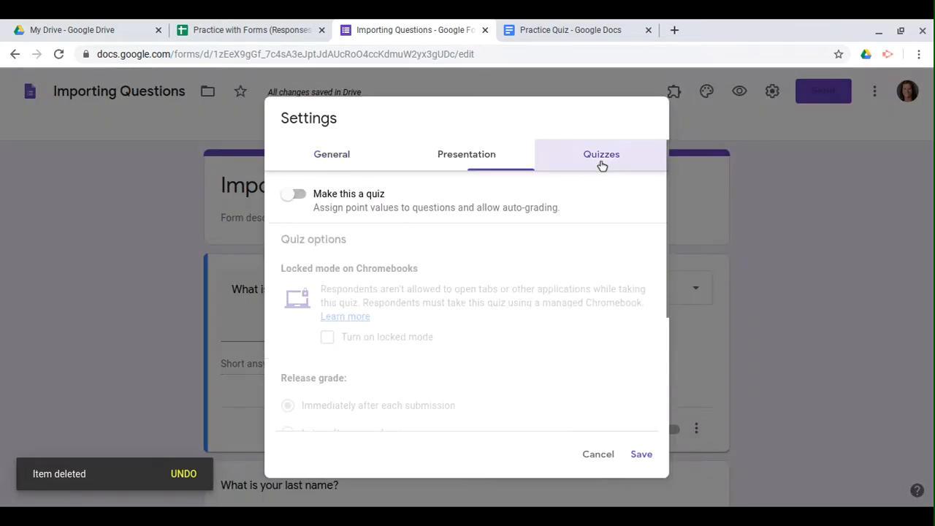
{"action": "left_click", "coordinate": [296, 196]}
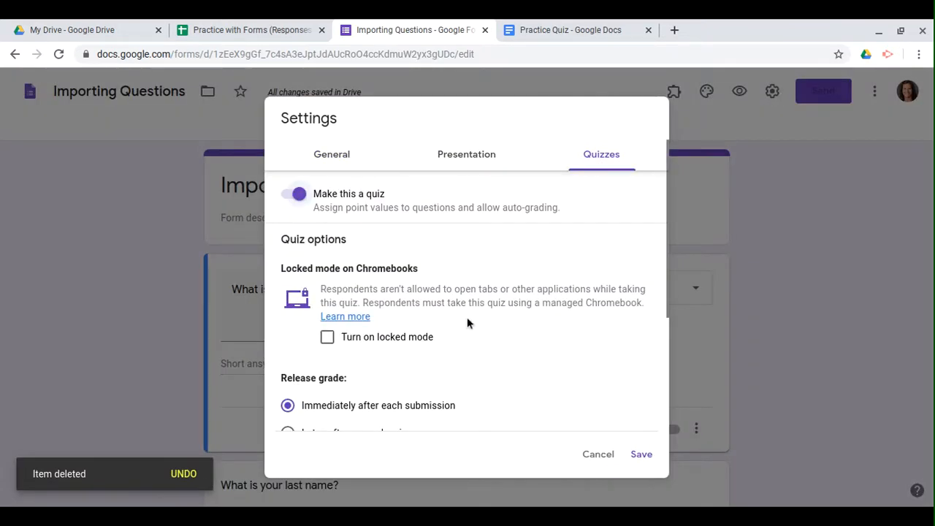
{"action": "left_click", "coordinate": [640, 454]}
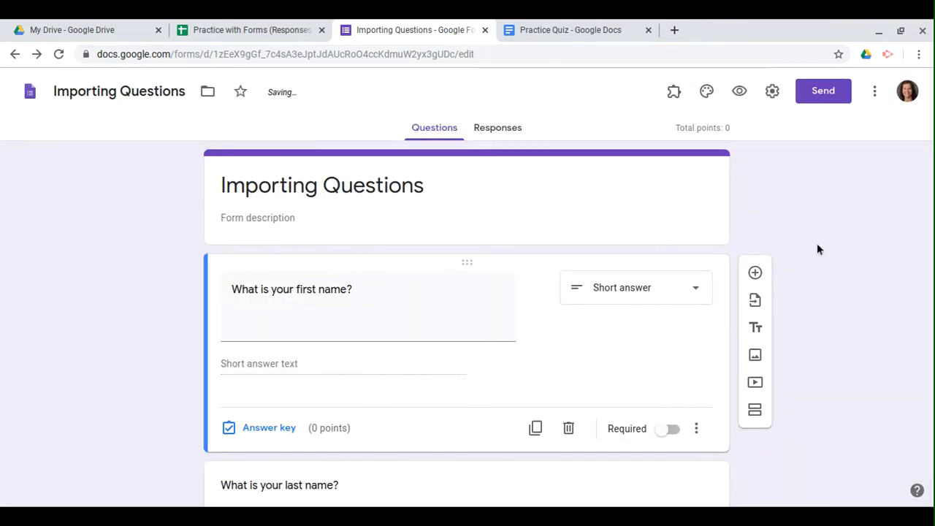
Step: Make the questions "What is your first name?" and "What is your last name?" required
{"action": "scroll", "coordinate": [818, 249], "scroll_direction": "down", "scroll_amount": 1}
{"action": "left_click", "coordinate": [676, 363]}
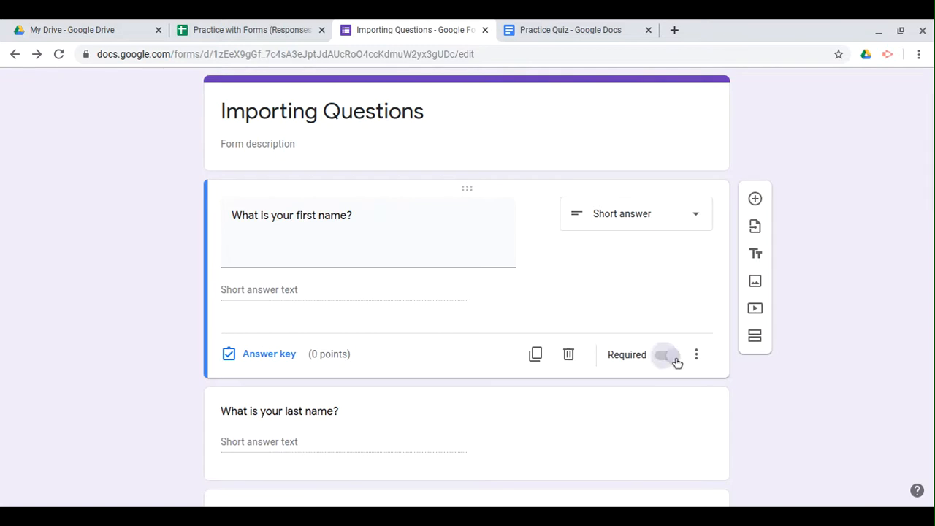
{"action": "scroll", "coordinate": [399, 336], "scroll_direction": "down", "scroll_amount": 3}
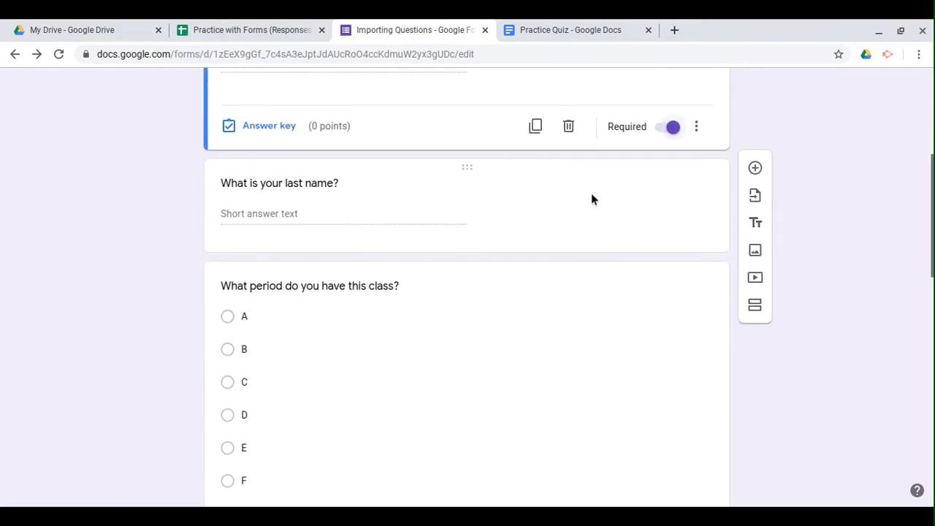
{"action": "left_click", "coordinate": [606, 249]}
{"action": "left_click", "coordinate": [671, 265]}
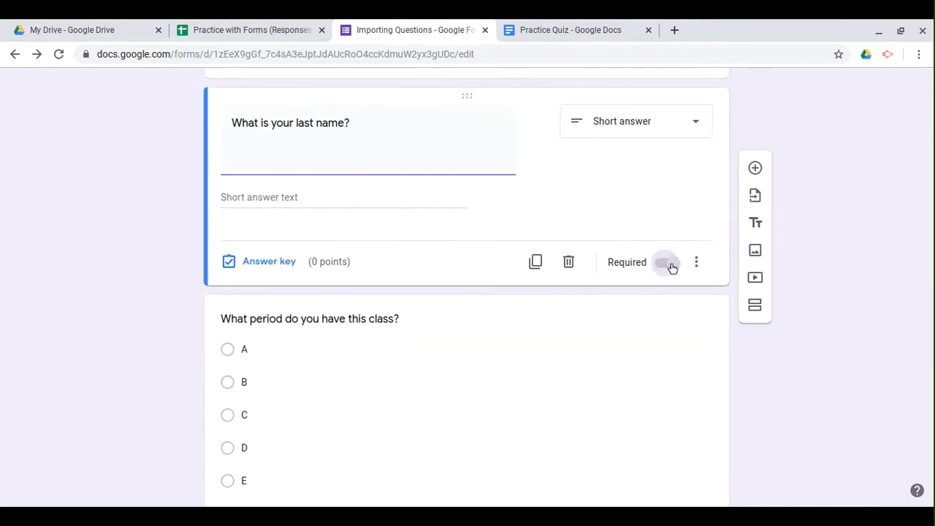
Step: Make the questions "What period do you have this class?" and "Which more permanently shapes world events?" required
{"action": "scroll", "coordinate": [425, 251], "scroll_direction": "down", "scroll_amount": 3}
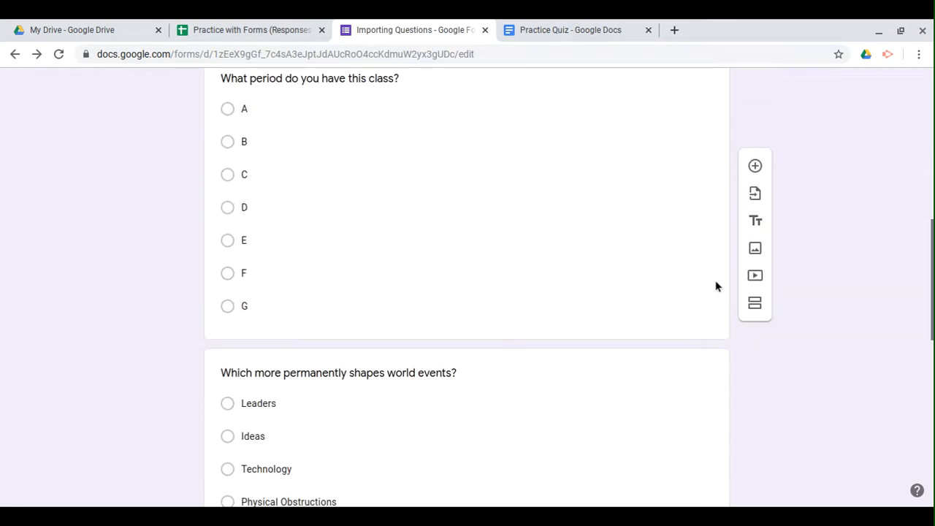
{"action": "left_click", "coordinate": [654, 303]}
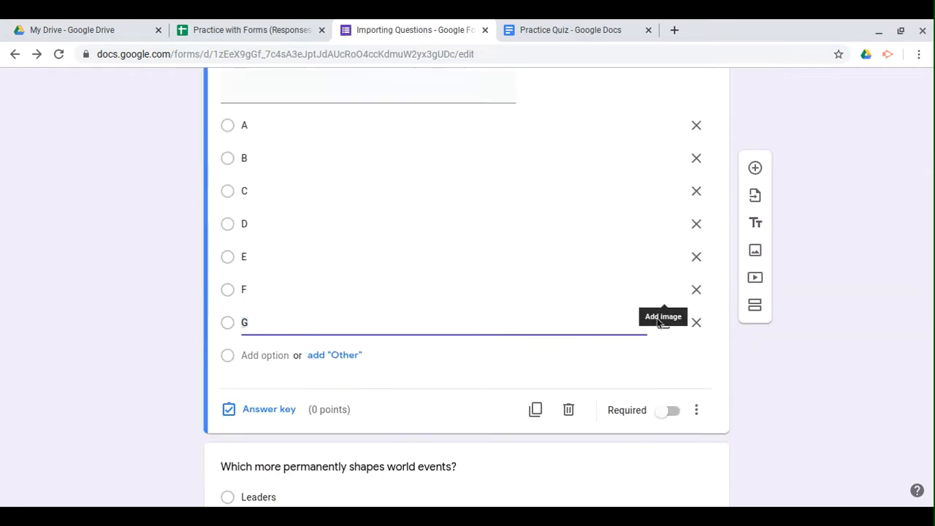
{"action": "left_click", "coordinate": [673, 411]}
{"action": "scroll", "coordinate": [673, 412], "scroll_direction": "down", "scroll_amount": 3}
{"action": "scroll", "coordinate": [555, 285], "scroll_direction": "down", "scroll_amount": 1}
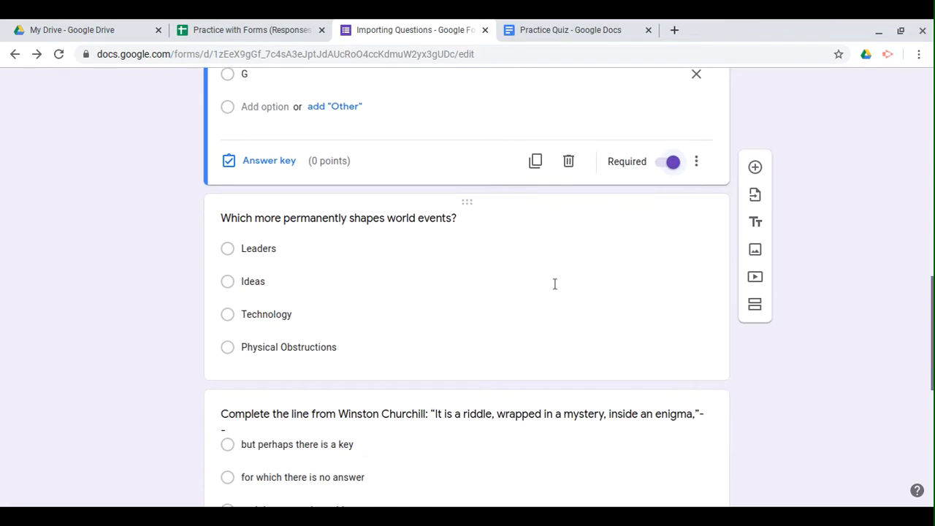
{"action": "left_click", "coordinate": [554, 284]}
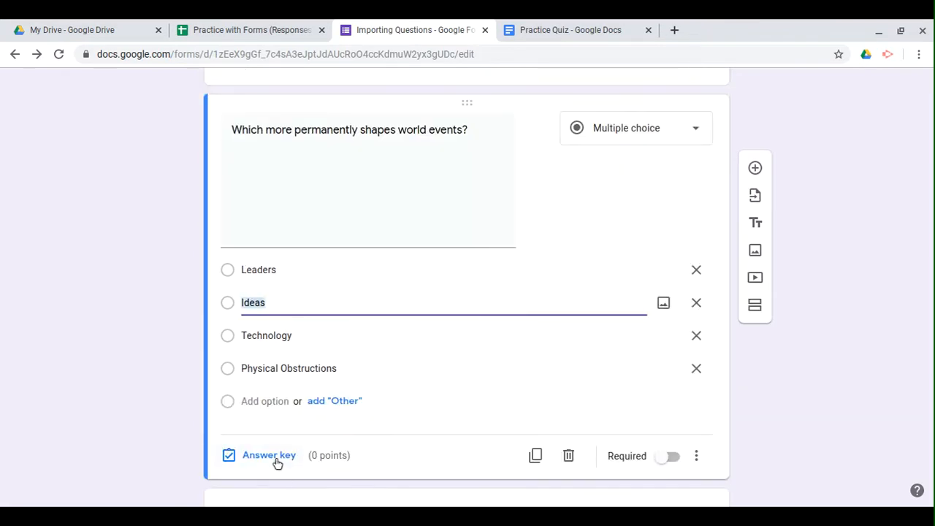
{"action": "left_click", "coordinate": [673, 457]}
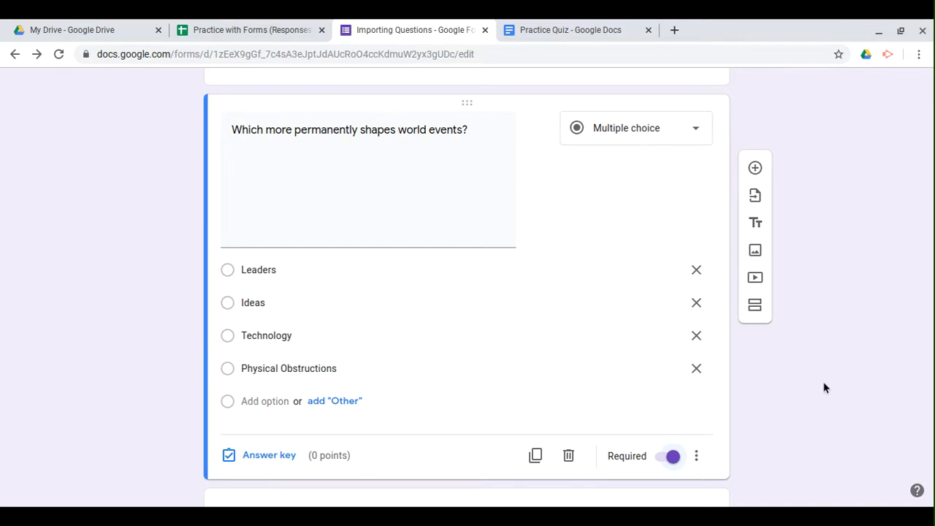
Step: Look over the form from its beginning and compare its questions with the Practice Quiz source document
{"action": "scroll", "coordinate": [824, 388], "scroll_direction": "down", "scroll_amount": 1}
{"action": "scroll", "coordinate": [823, 387], "scroll_direction": "up", "scroll_amount": 10}
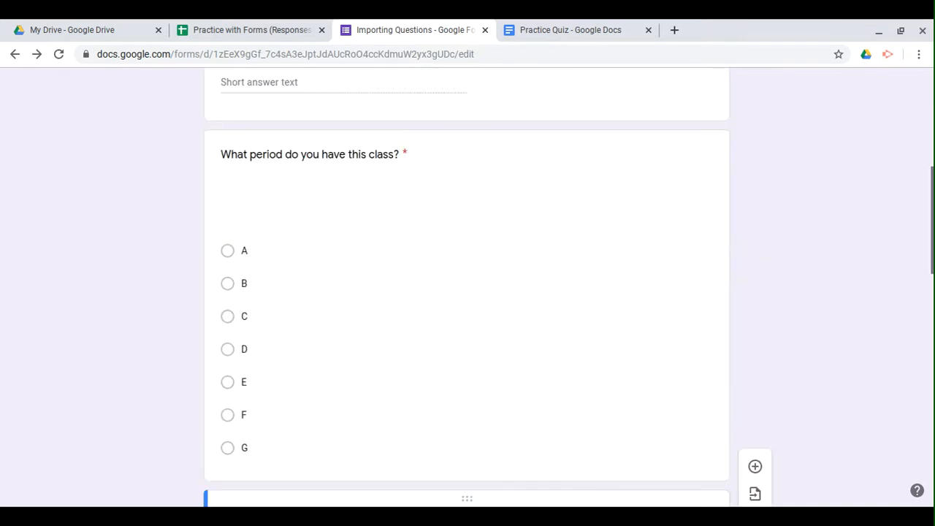
{"action": "scroll", "coordinate": [468, 278], "scroll_direction": "up", "scroll_amount": 2}
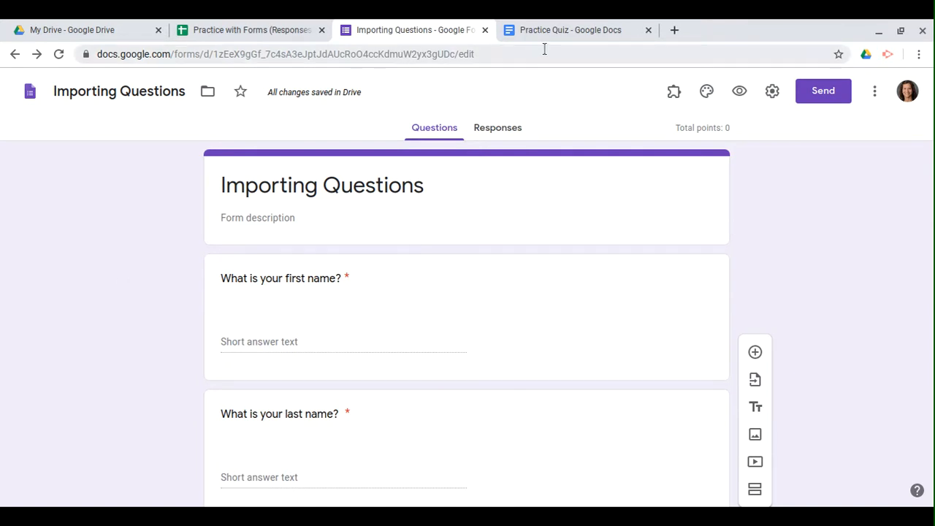
{"action": "left_click", "coordinate": [568, 32]}
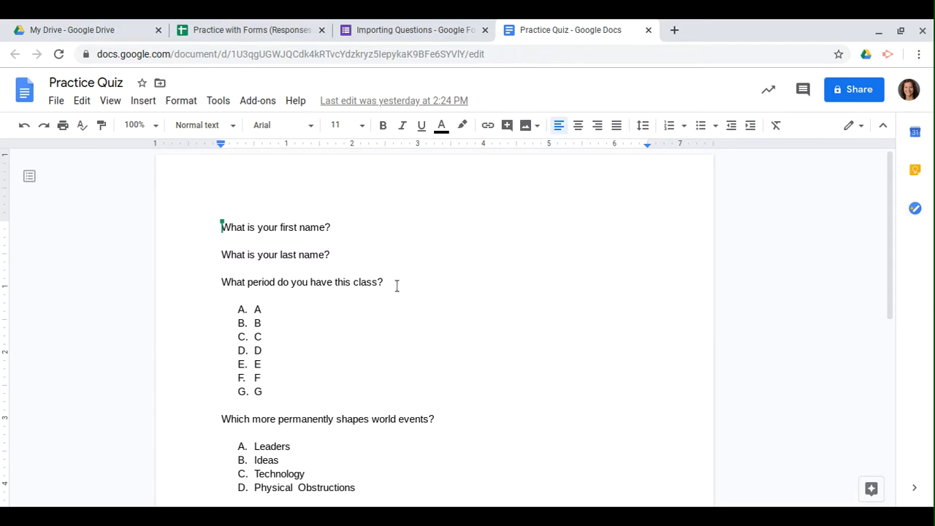
{"action": "left_click", "coordinate": [429, 30]}
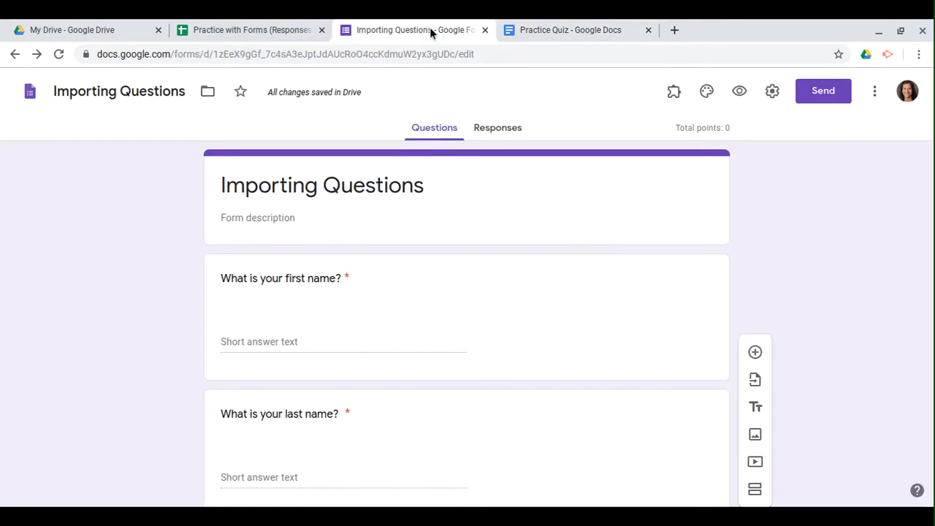
{"action": "left_click", "coordinate": [539, 30]}
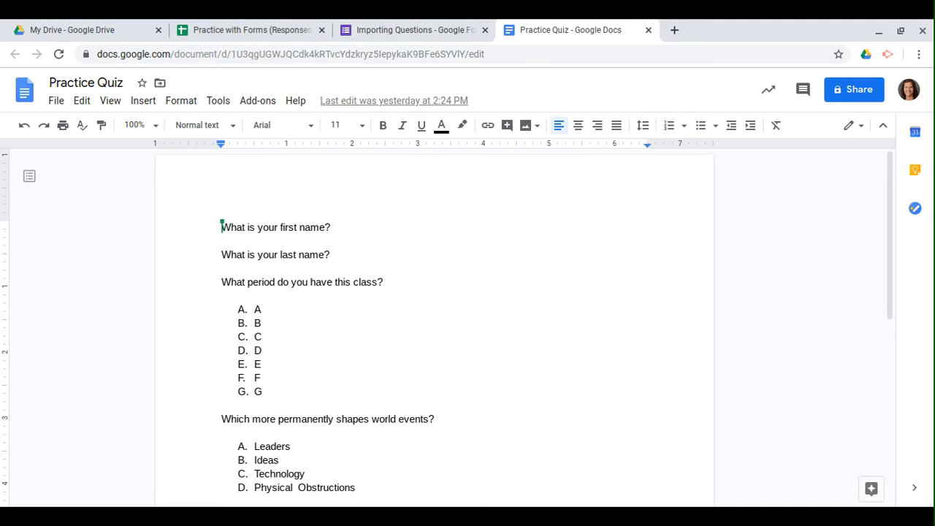
Step: Switch to Google Drive, view the options for creating or uploading files, and return to the Importing Questions form
{"action": "left_click", "coordinate": [104, 28]}
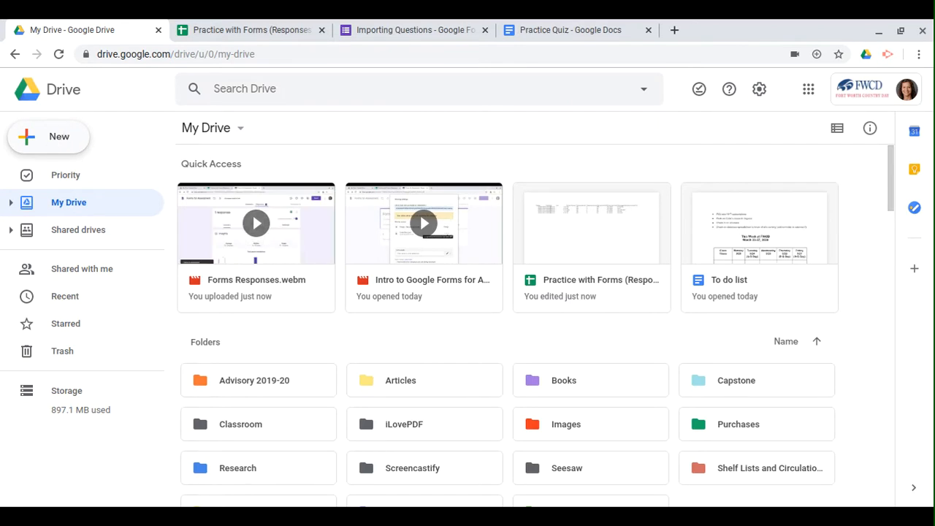
{"action": "left_click", "coordinate": [54, 139]}
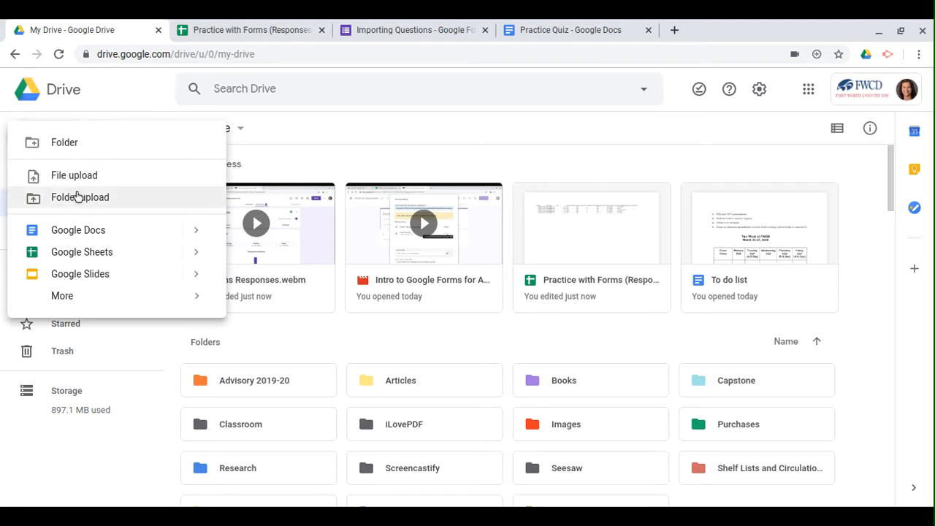
{"action": "left_click", "coordinate": [119, 93]}
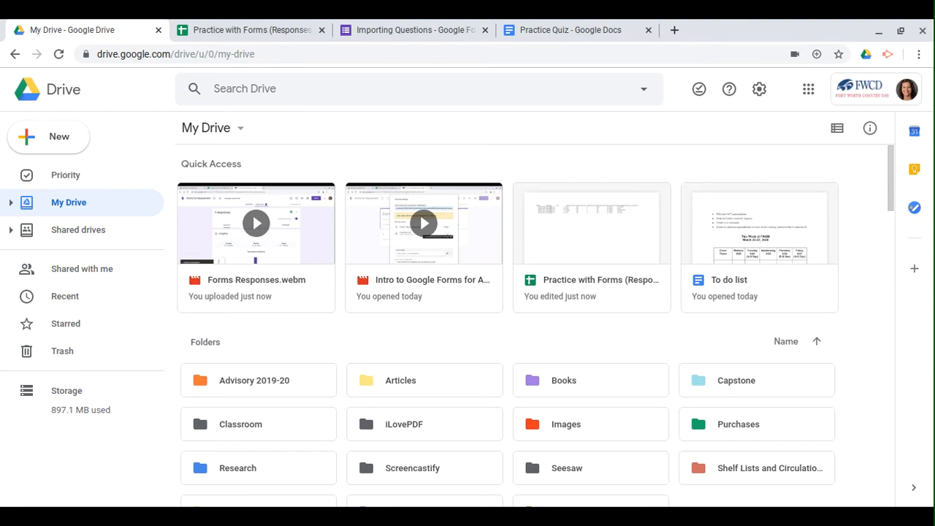
{"action": "left_click", "coordinate": [393, 30]}
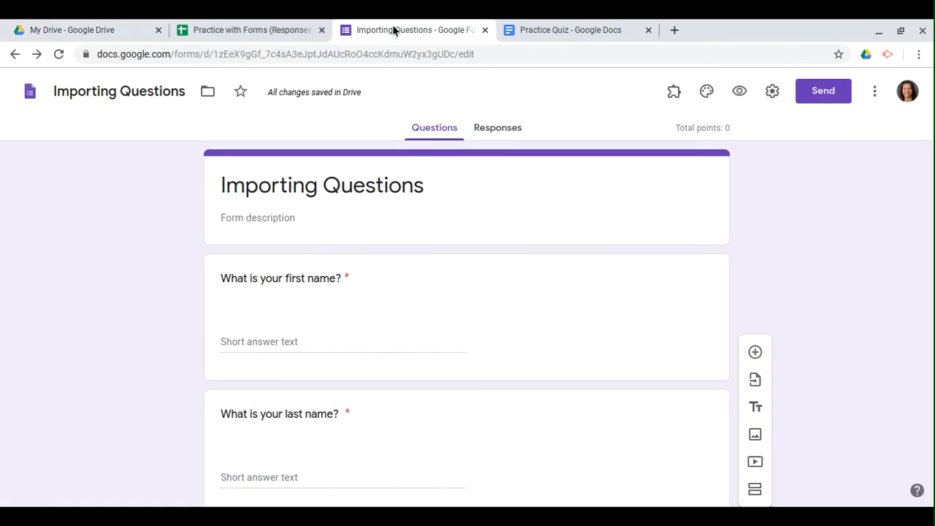